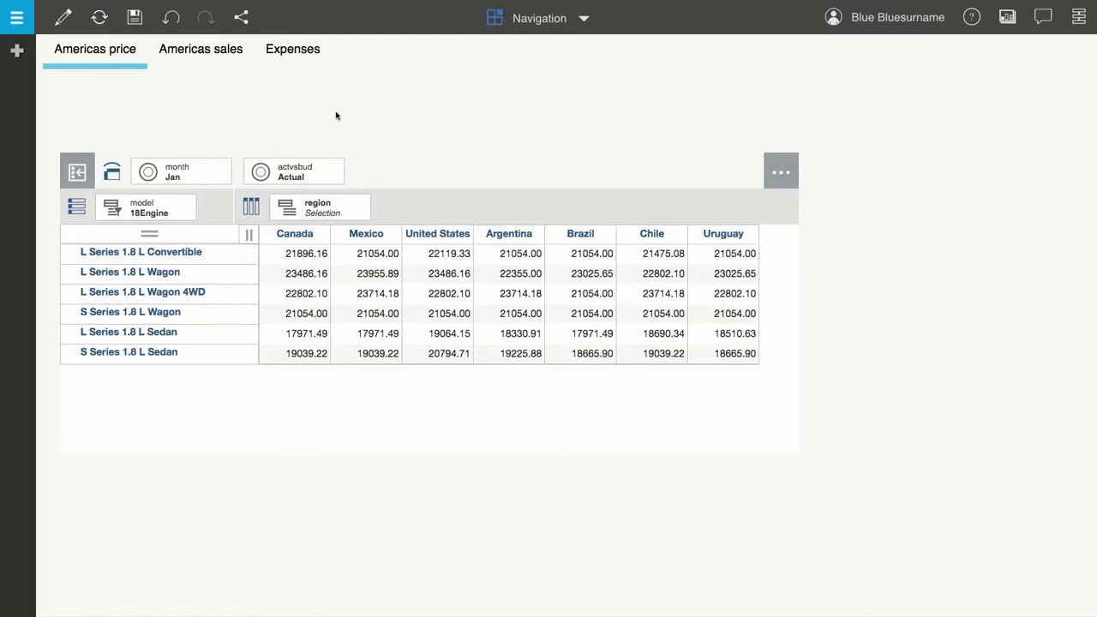
# Step: Enter edit mode and place a Navigation button widget above the Americas price grid
pyautogui.click(62, 18)
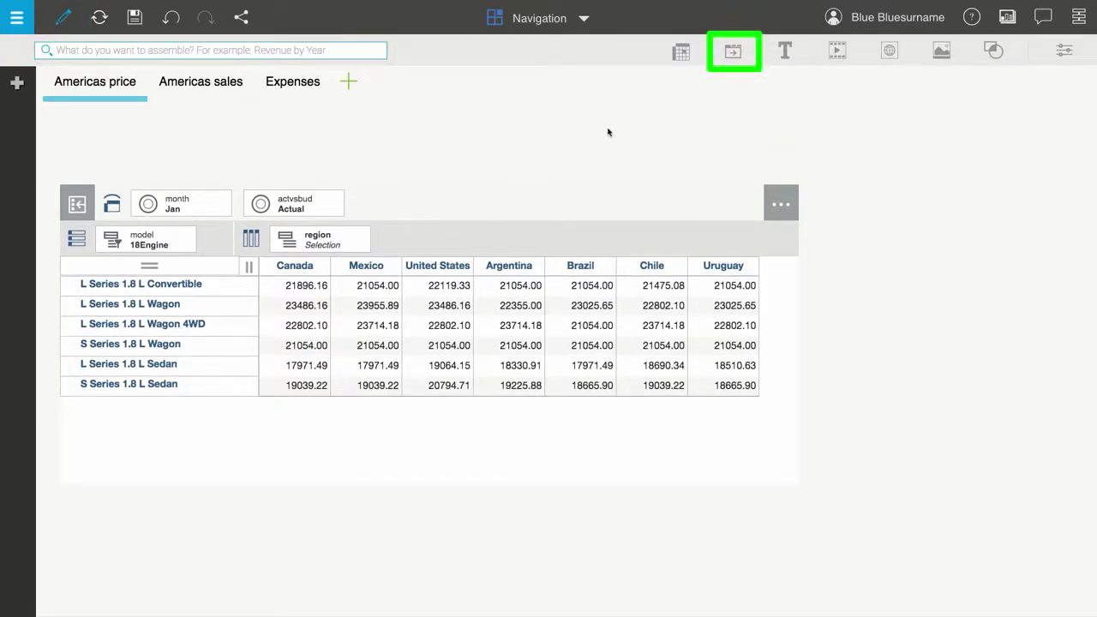
pyautogui.click(735, 60)
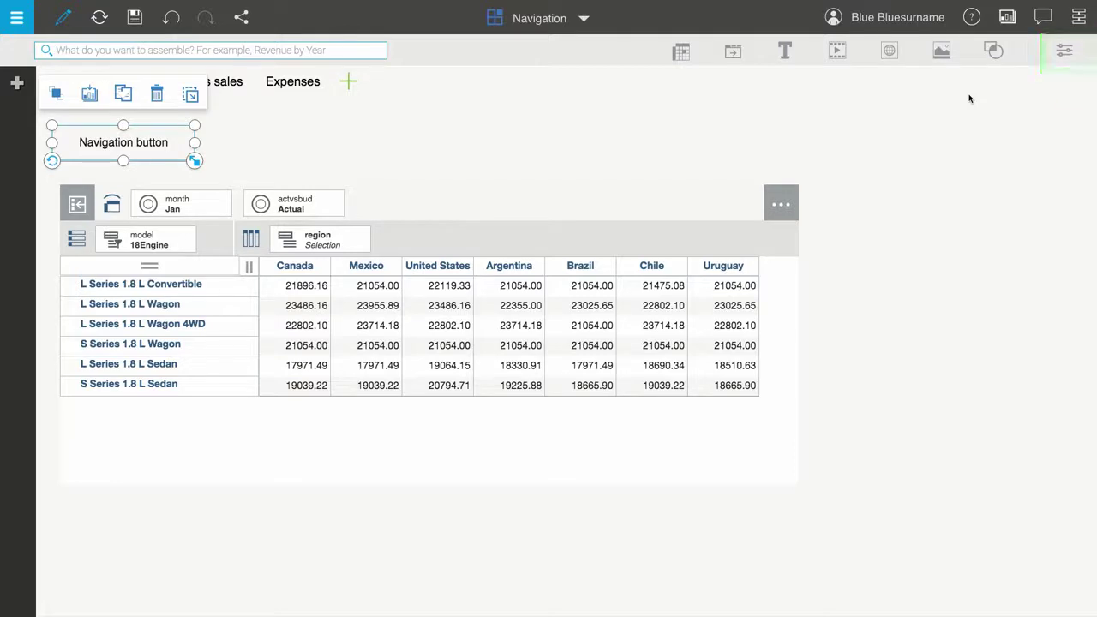
# Step: Give the navigation button an orange fill colour in its General style properties
pyautogui.click(1075, 53)
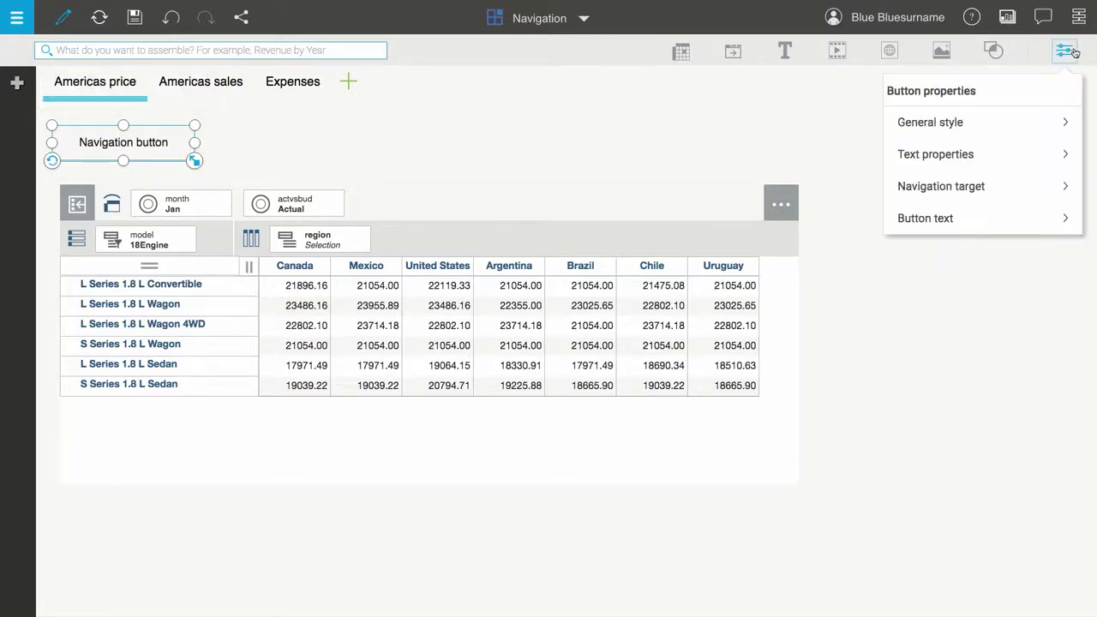
pyautogui.click(1029, 122)
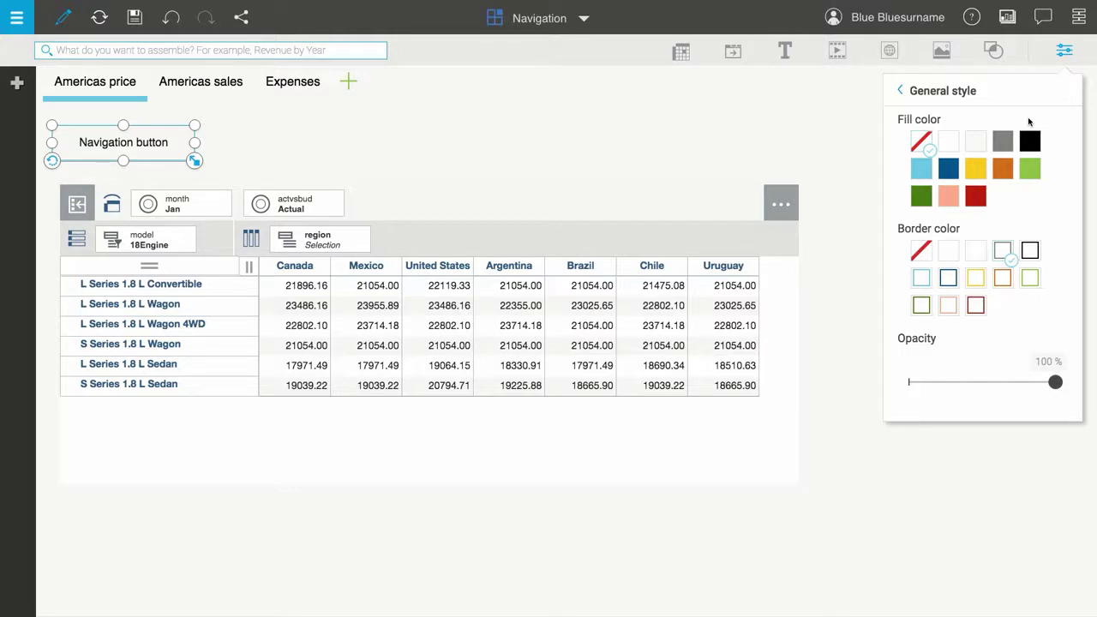
pyautogui.click(1005, 166)
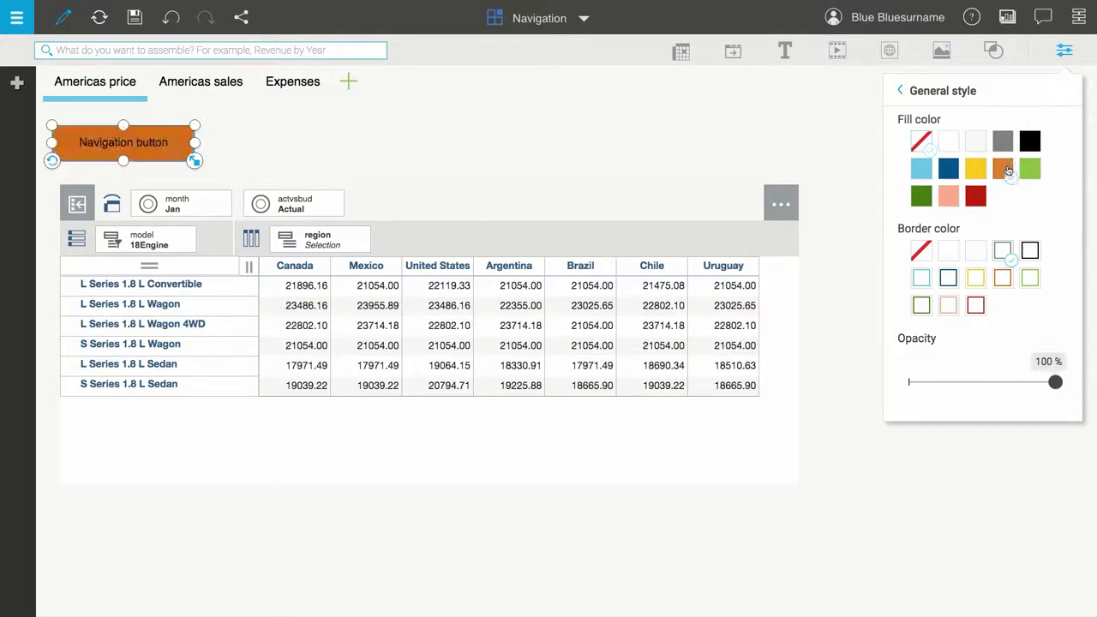
pyautogui.click(902, 94)
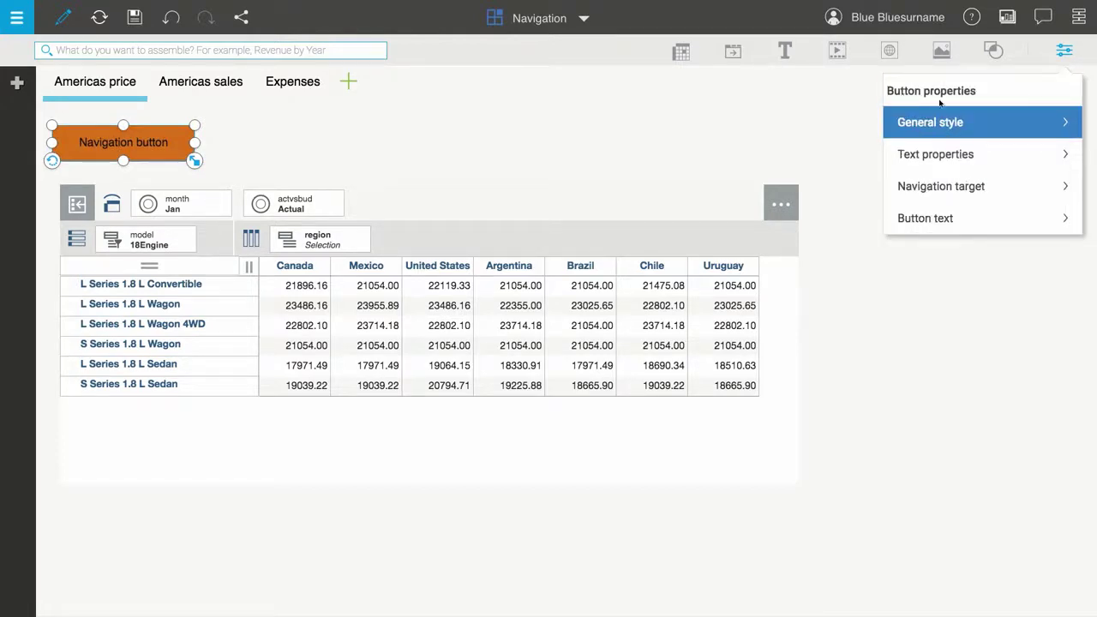
# Step: Set the button label's text to bold with font size 18
pyautogui.click(999, 158)
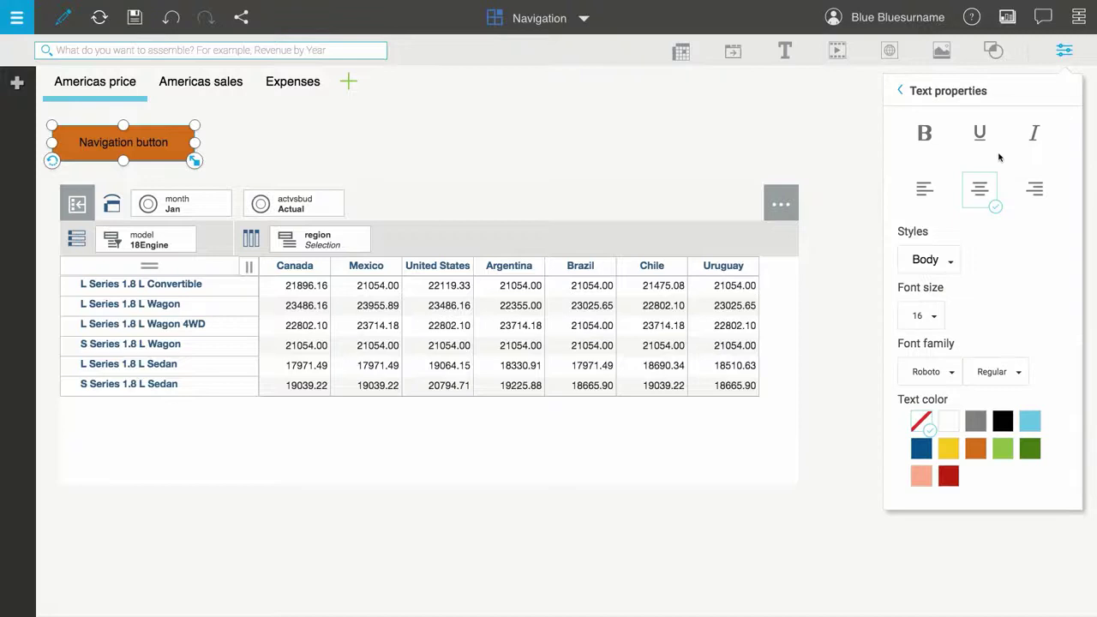
pyautogui.click(927, 146)
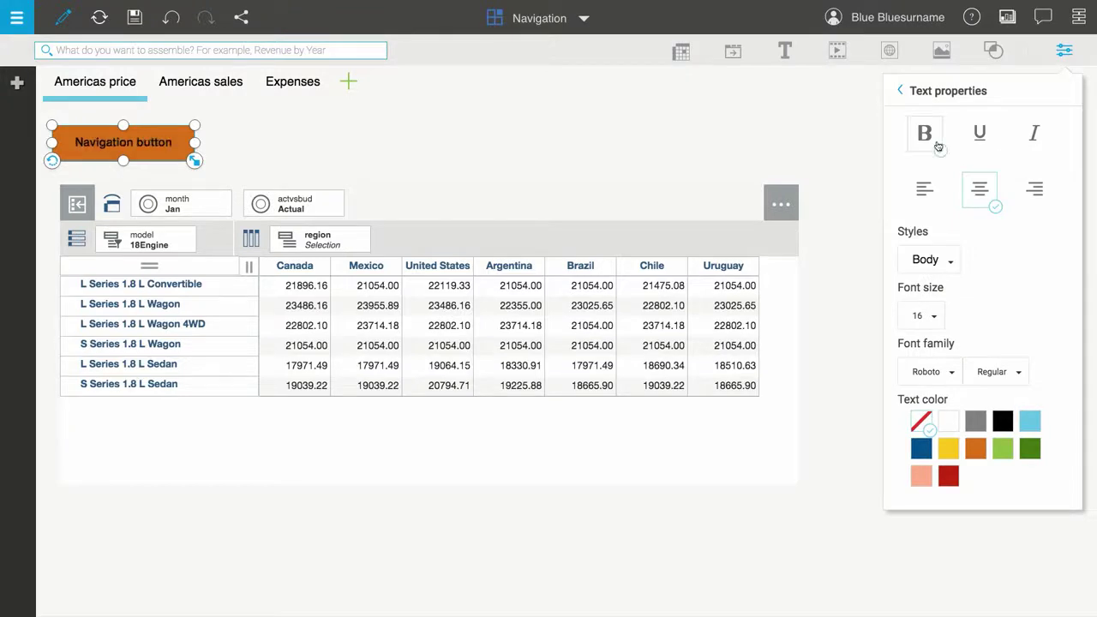
pyautogui.click(923, 315)
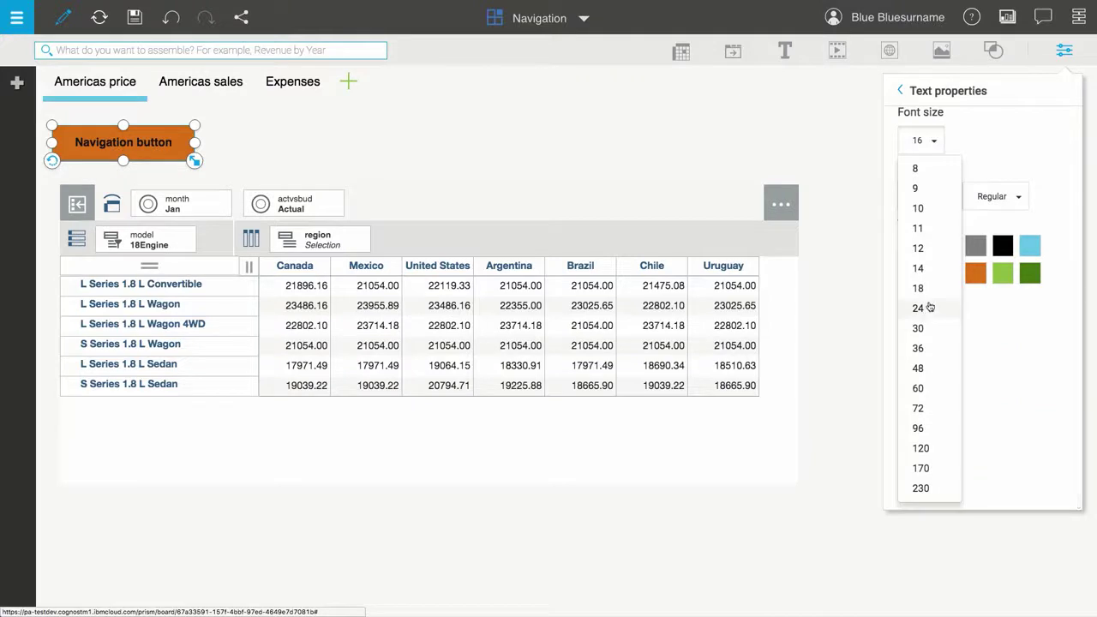
pyautogui.click(929, 291)
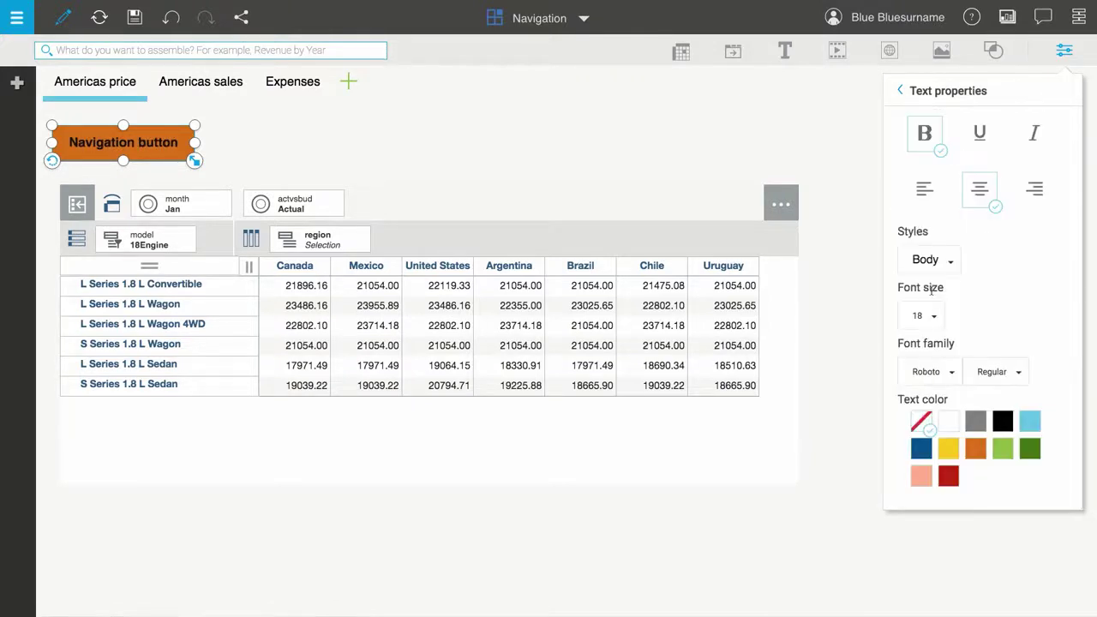
pyautogui.click(907, 94)
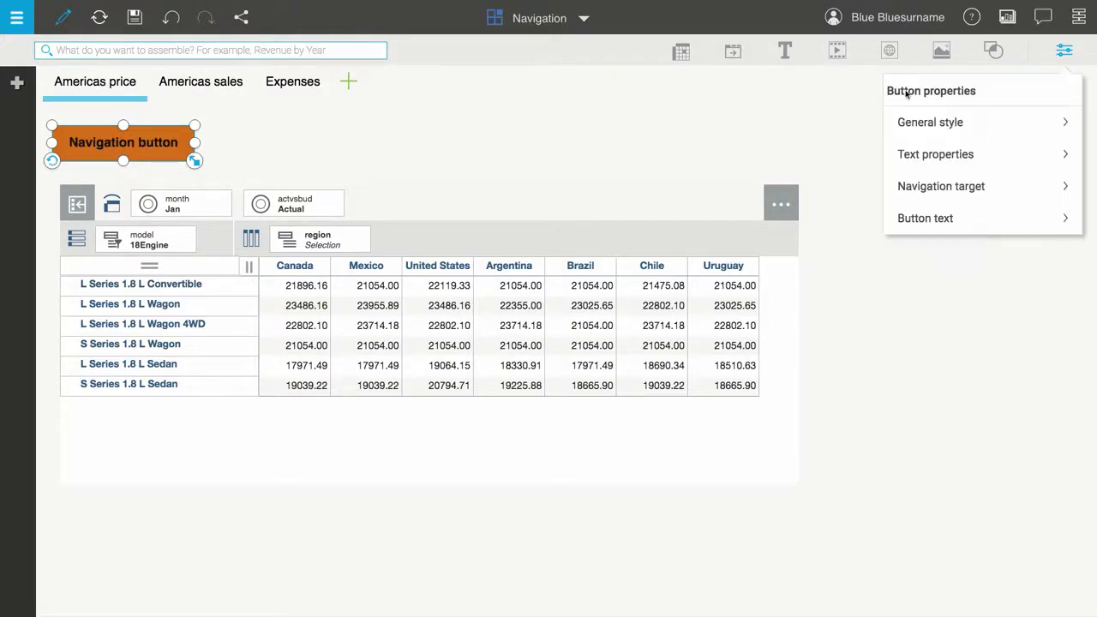
# Step: Open the button's Navigation target options, currently set to the Americas price sheet
pyautogui.click(1006, 190)
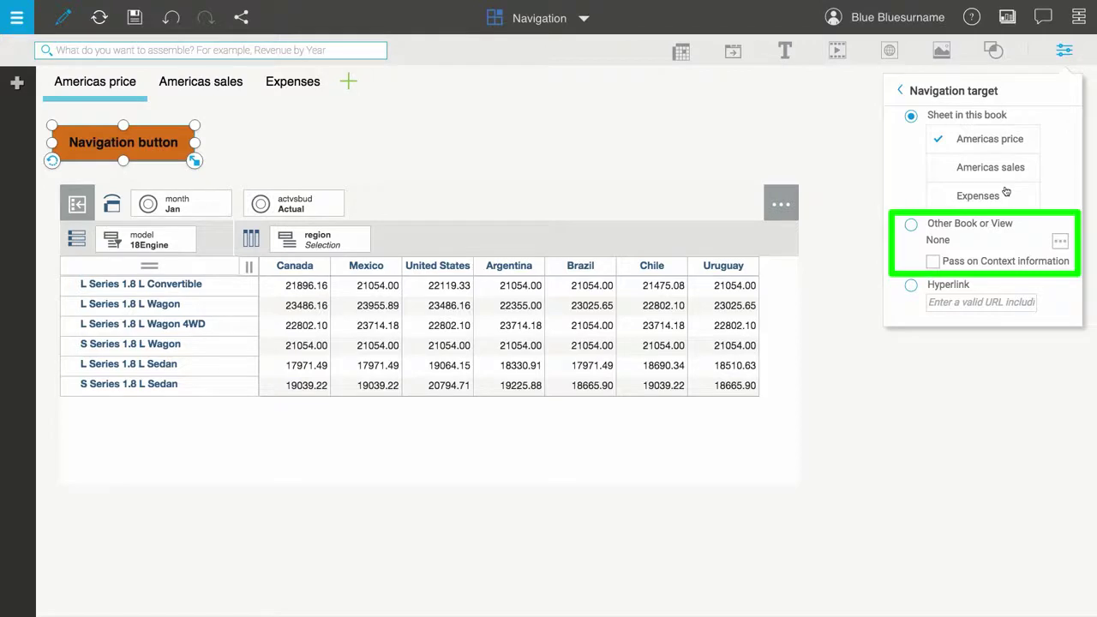
# Step: Target Other Book or View: Shared > ID > Calculation > Sheet 1
pyautogui.click(912, 227)
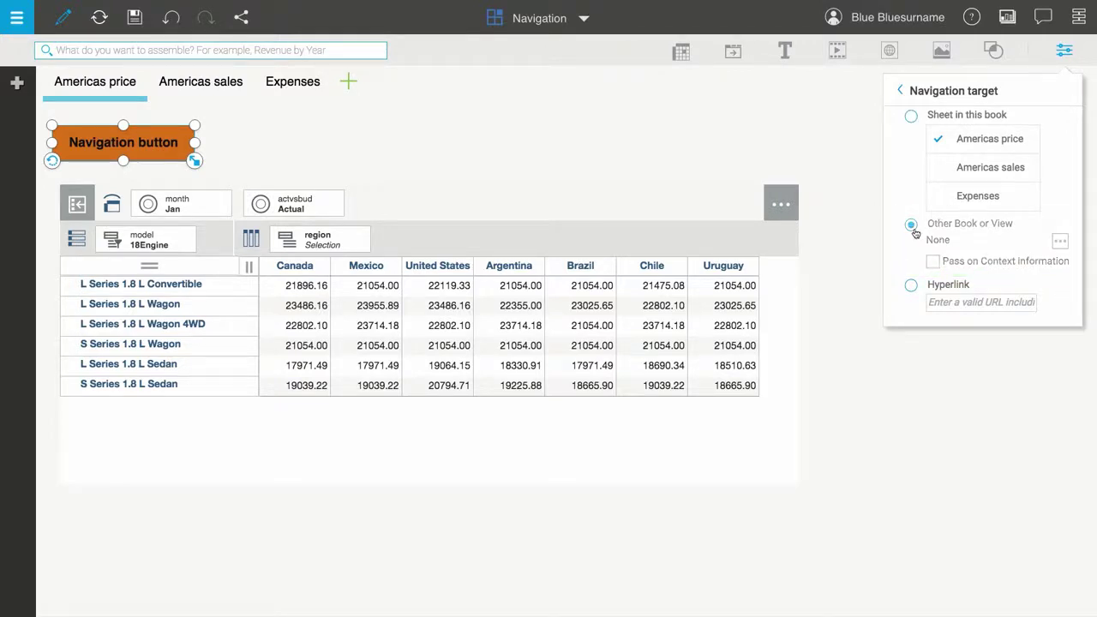
pyautogui.click(1059, 243)
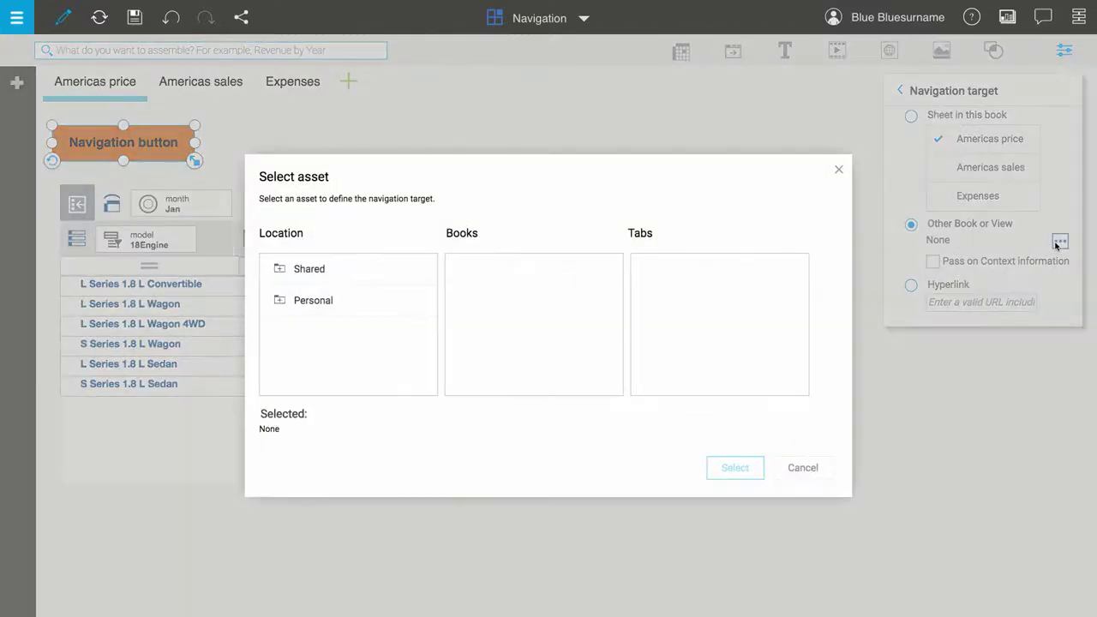
pyautogui.click(282, 270)
pyautogui.scroll(-2, 369, 328)
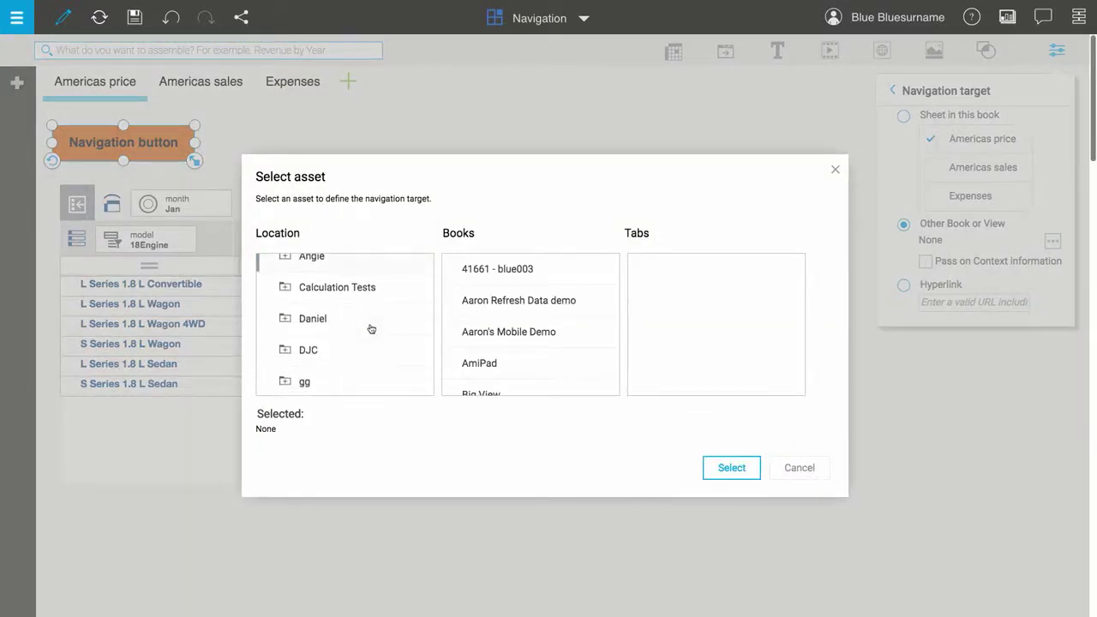
pyautogui.scroll(-3, 369, 331)
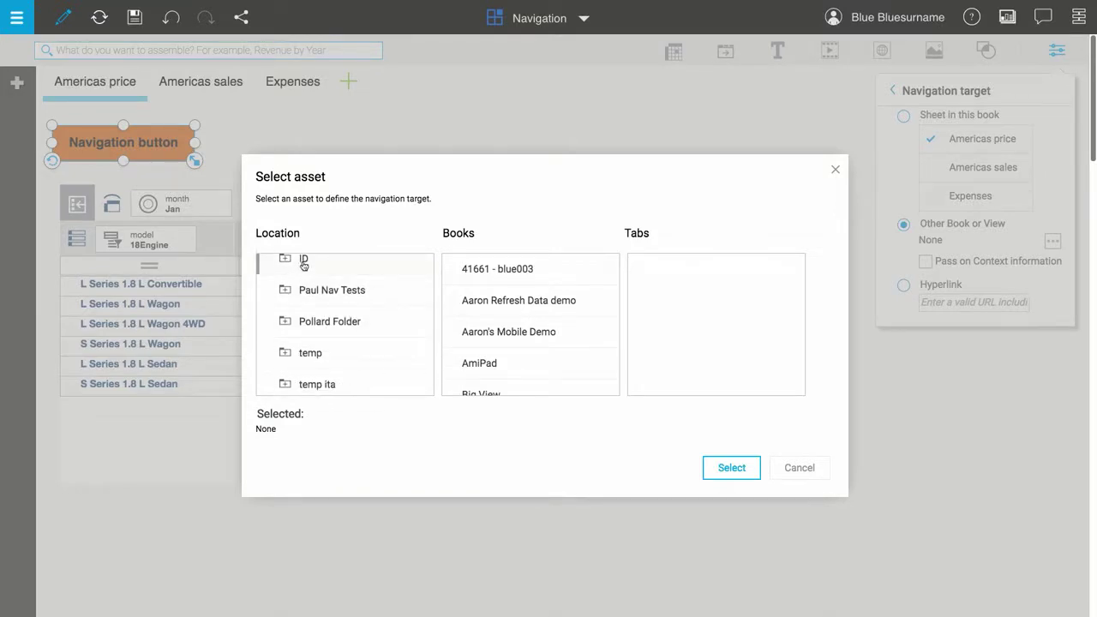
pyautogui.click(304, 265)
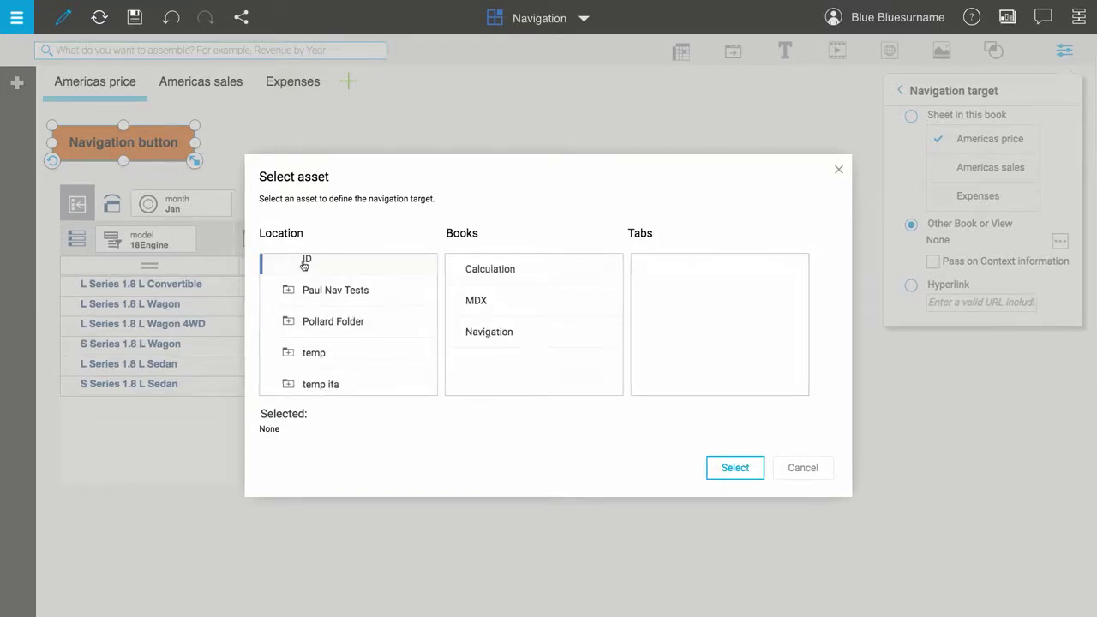
pyautogui.click(494, 275)
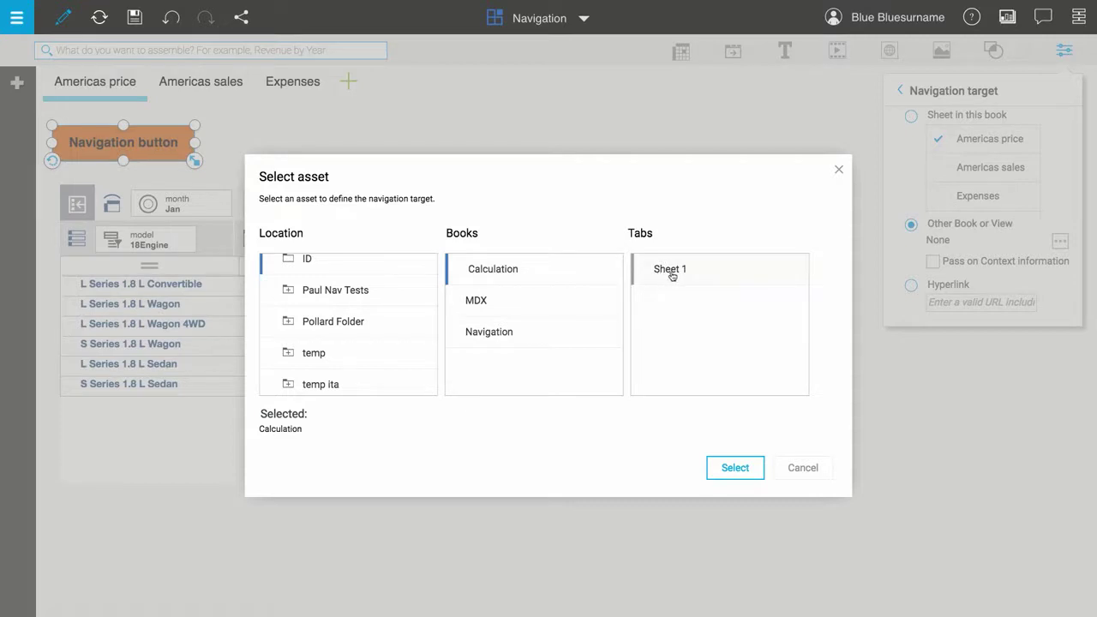
pyautogui.click(673, 272)
pyautogui.click(717, 470)
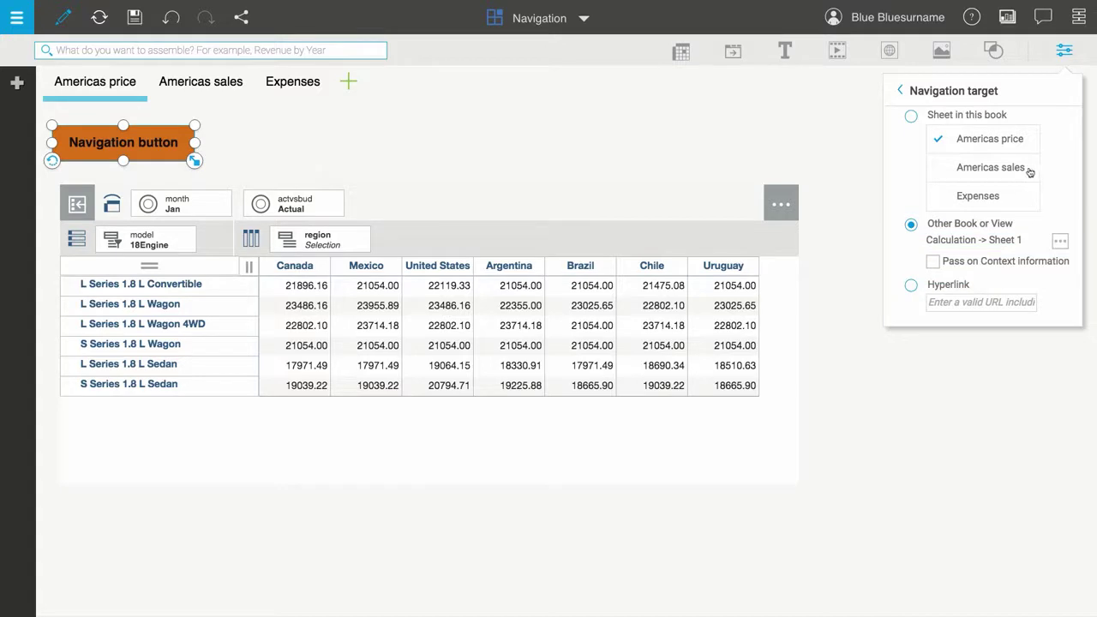
# Step: Change the button text from 'Navigation button' to 'Calculation sheet'
pyautogui.click(938, 99)
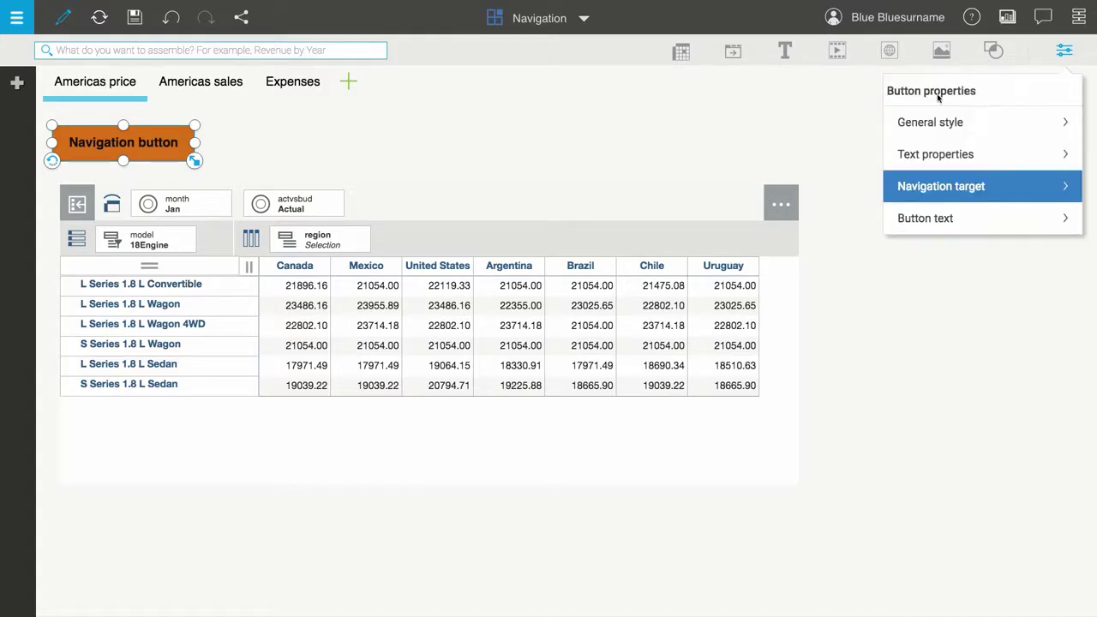
pyautogui.click(1001, 226)
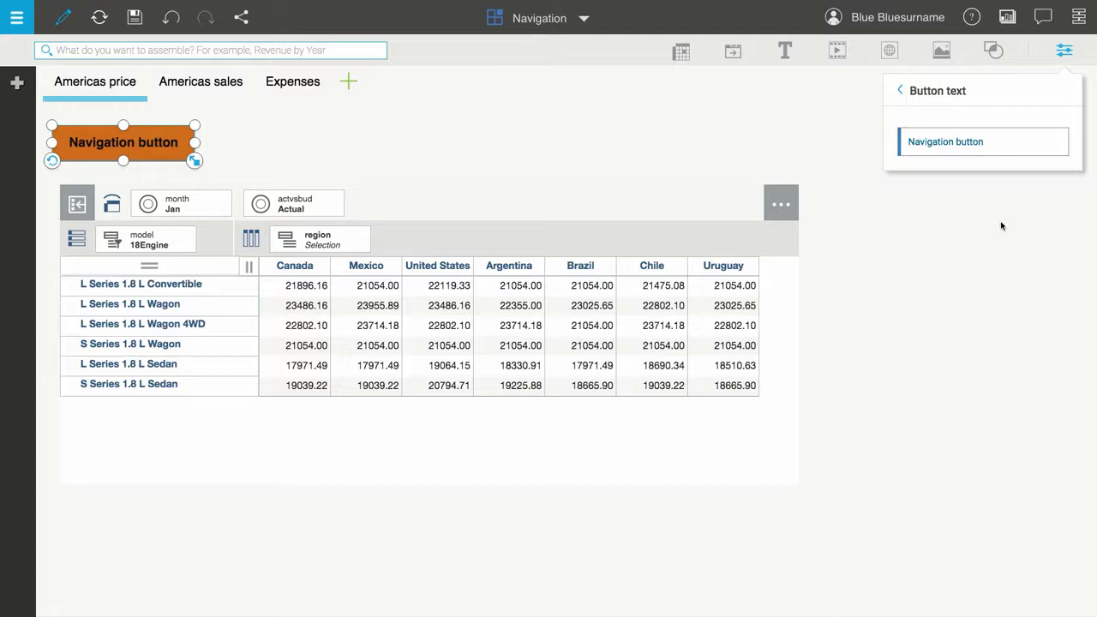
pyautogui.tripleClick(960, 150)
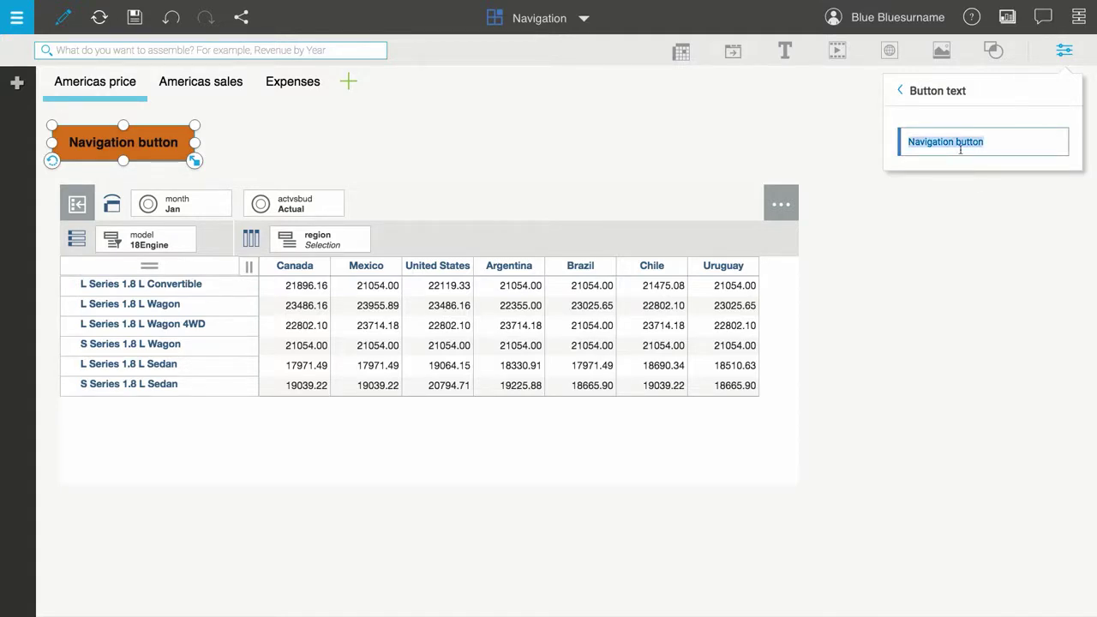
pyautogui.write('Calculatio')
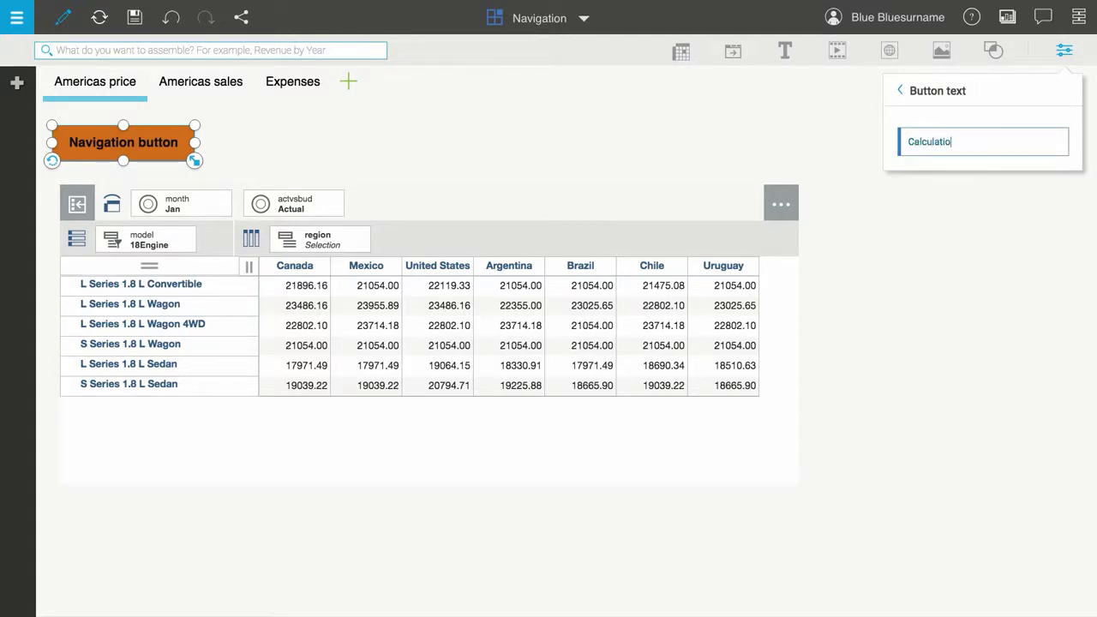
pyautogui.write('n sheet')
pyautogui.click(910, 94)
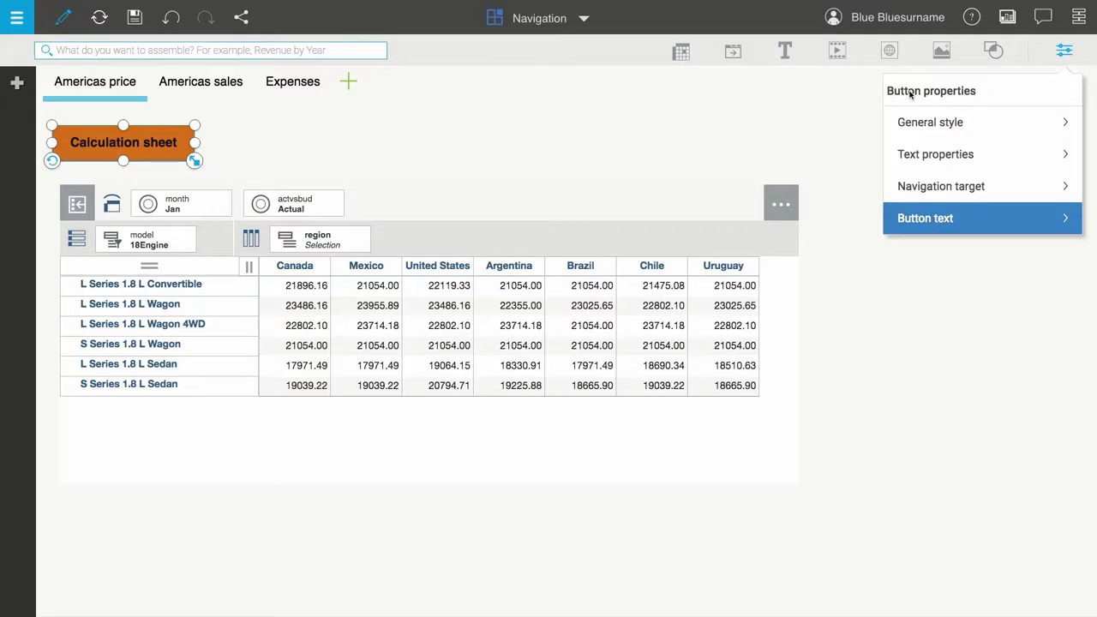
# Step: Close the properties panel, save the Navigation book, and select the Calculation sheet button
pyautogui.click(1061, 53)
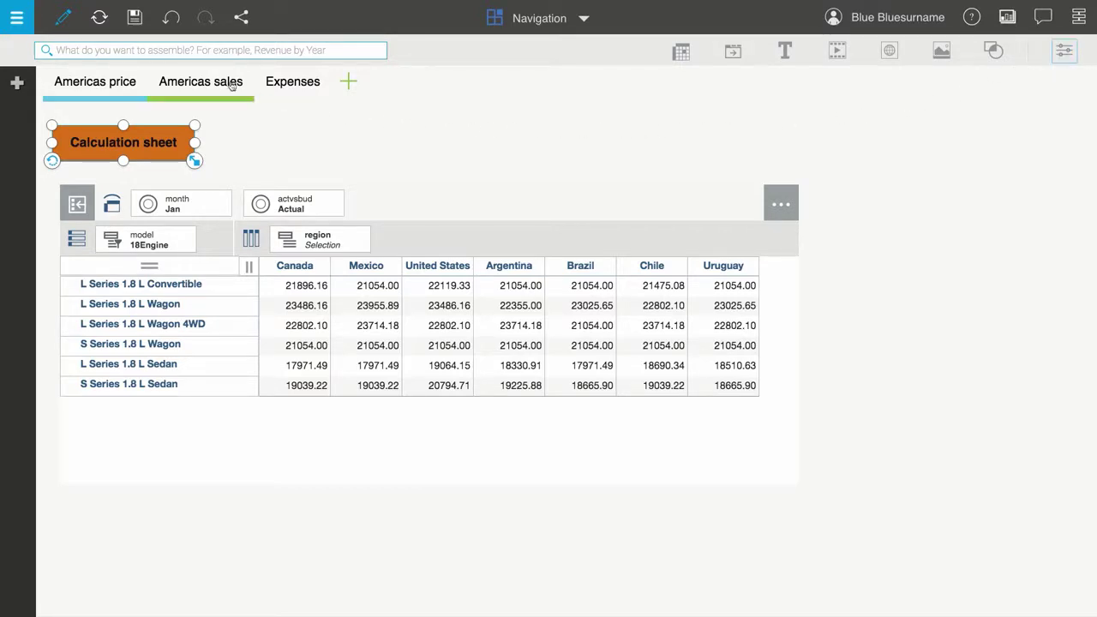
pyautogui.click(134, 18)
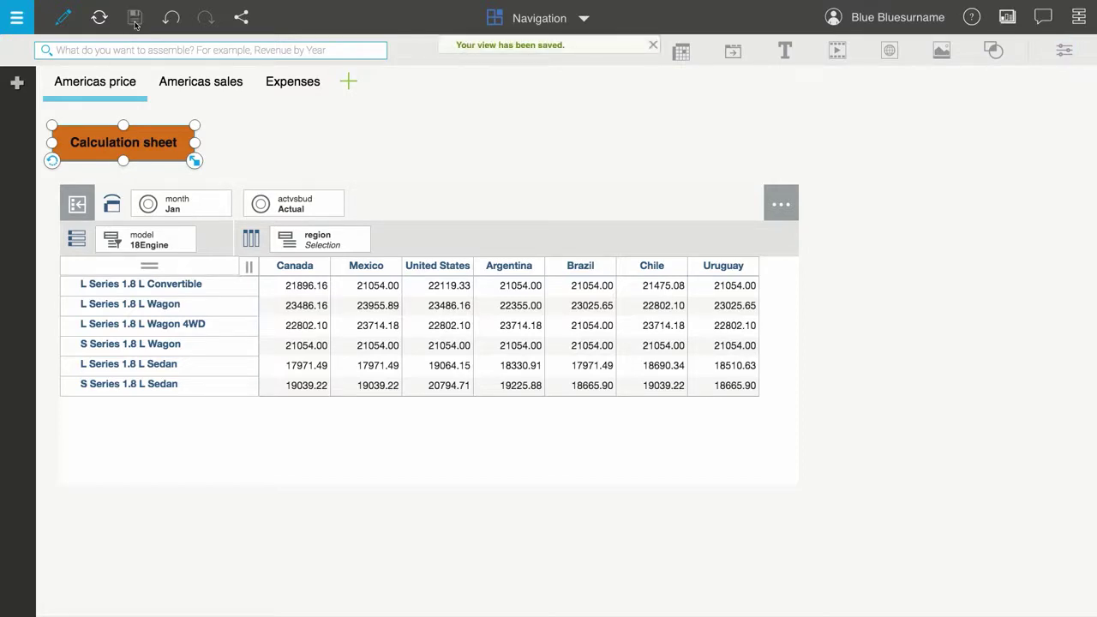
pyautogui.click(157, 144)
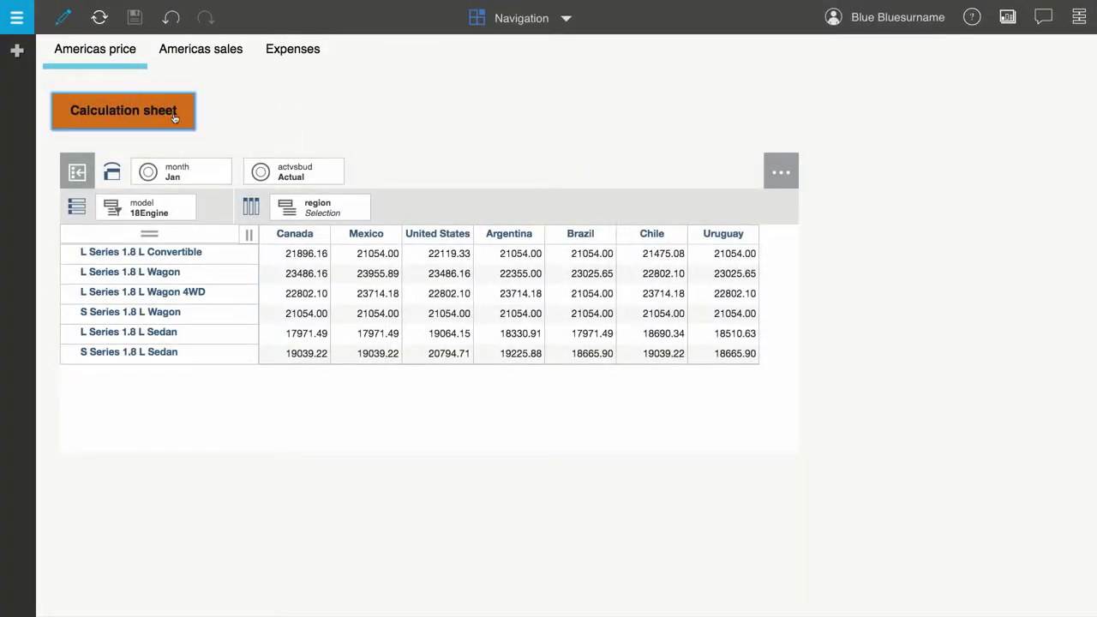
# Step: Use the orange Calculation sheet button to jump to Calculation's Sheet 1 grid
pyautogui.click(175, 117)
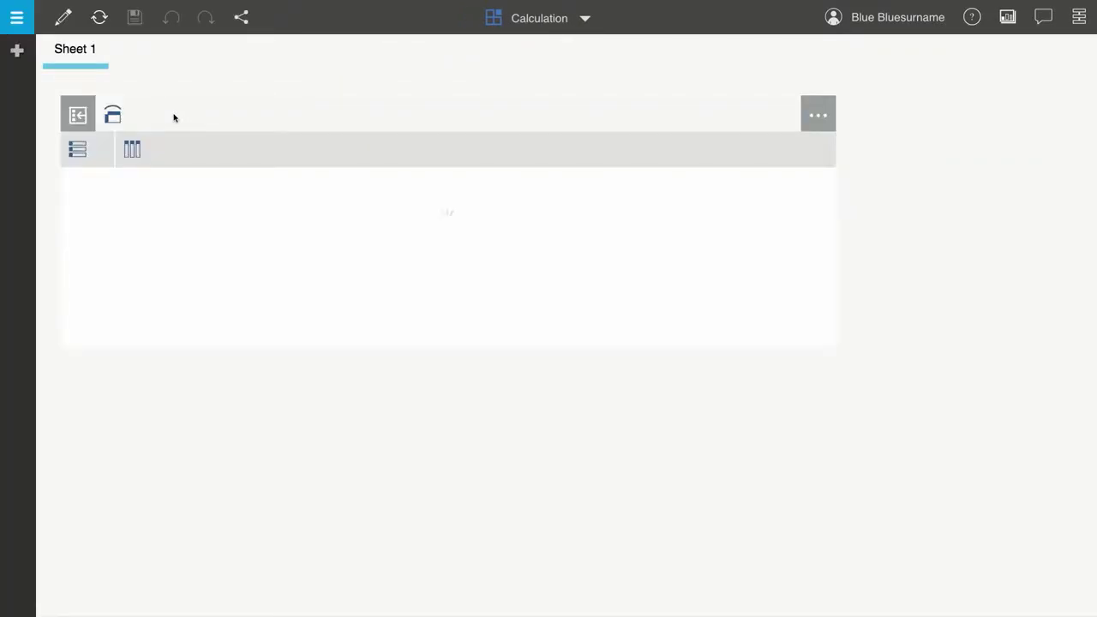